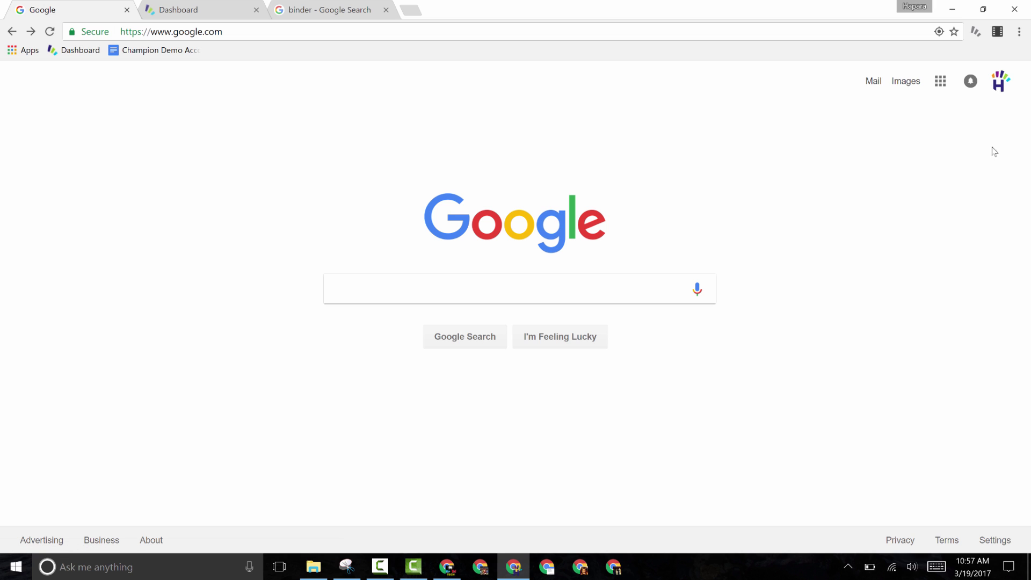
Step: Go to Google Drive and open the LA8 folder in My Drive
left_click(941, 82)
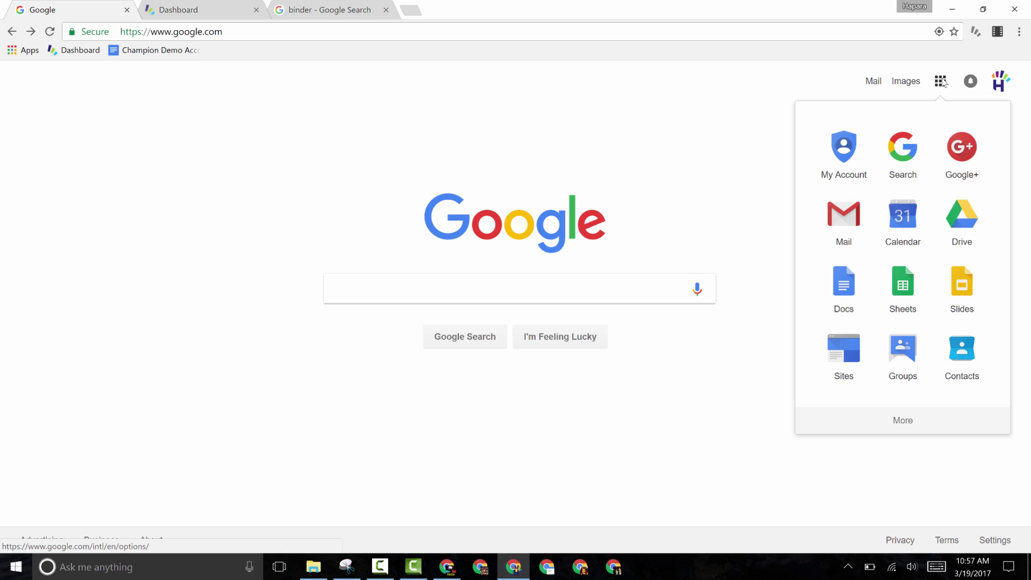
left_click(975, 225)
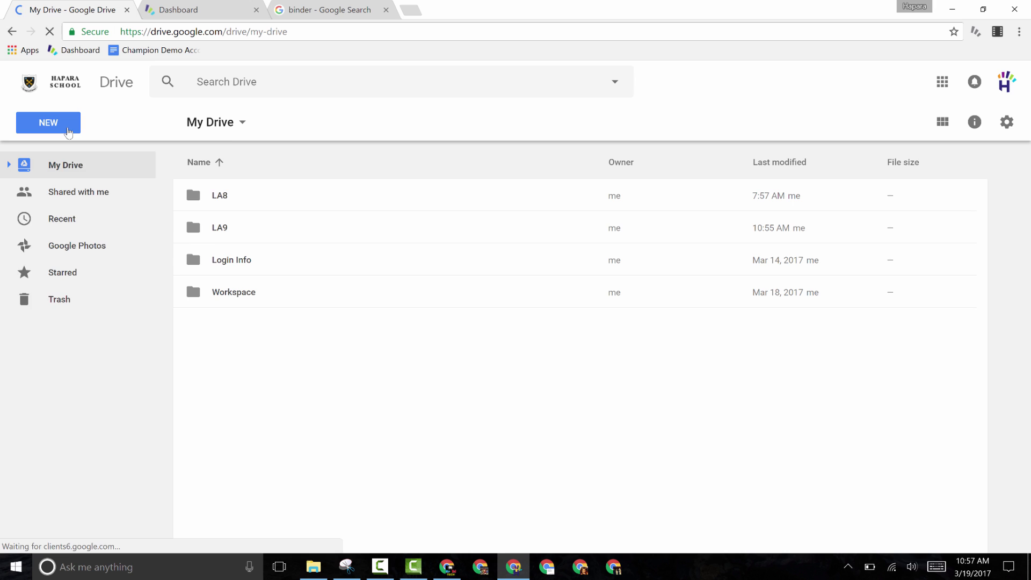
left_click(68, 132)
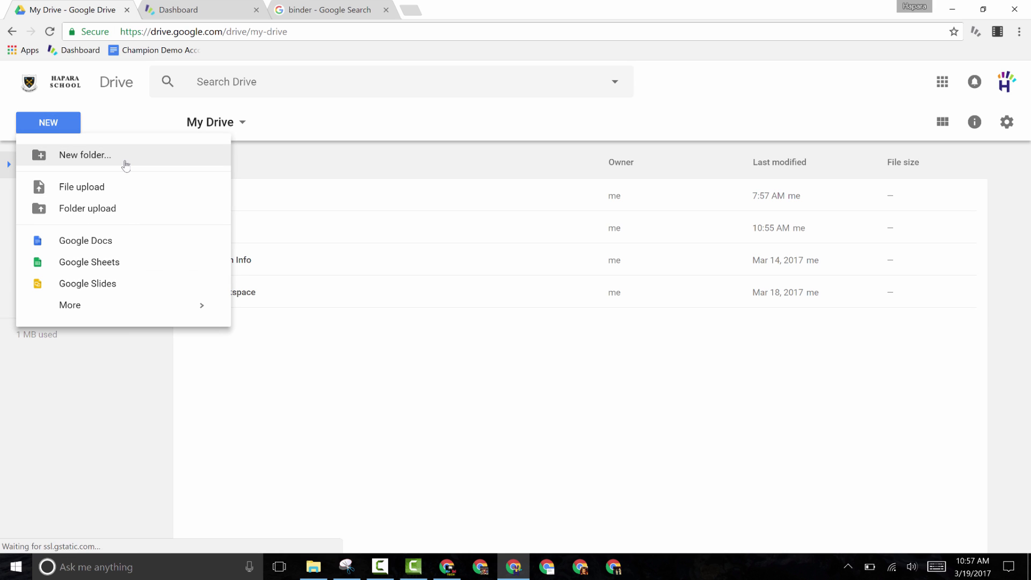
left_click(410, 382)
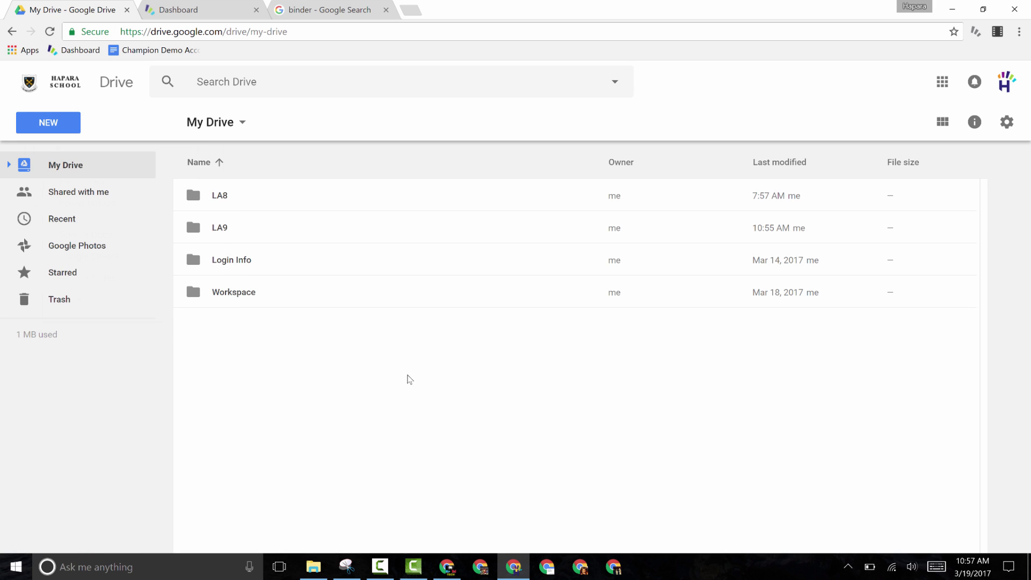
double_click(276, 204)
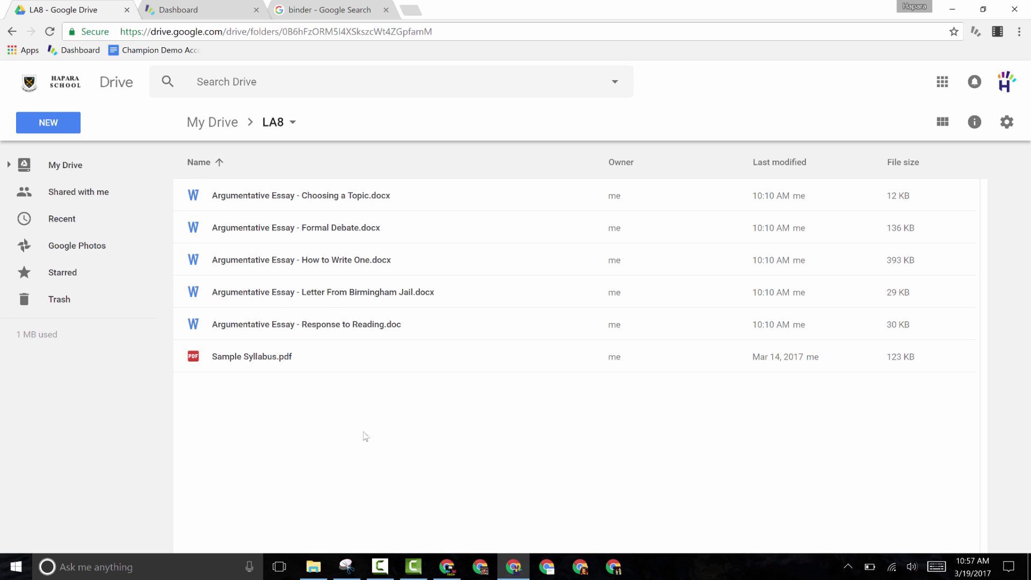
Step: Turn on conversion of uploaded files to Google Docs editor format in the Drive settings
left_click(1006, 123)
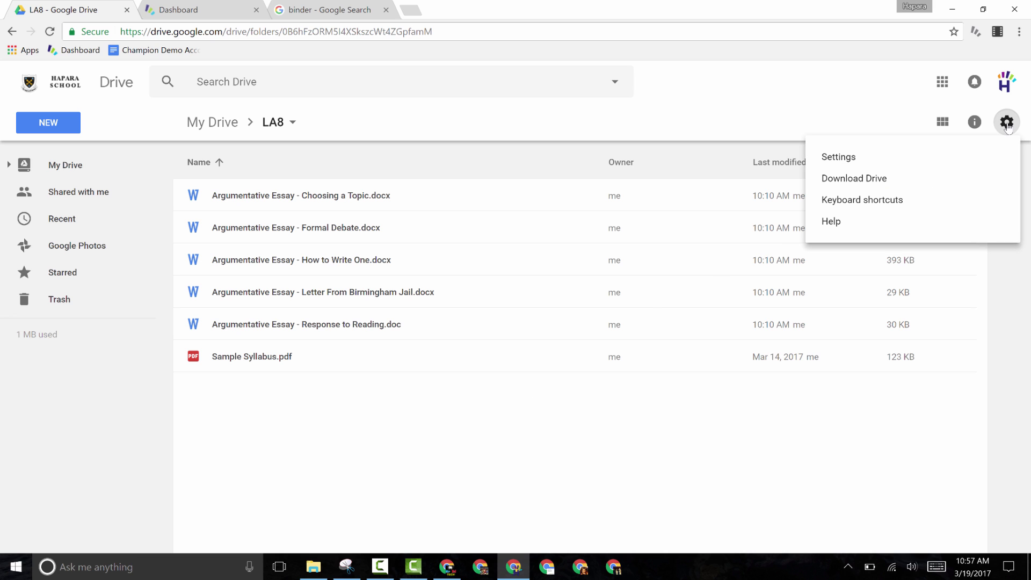
left_click(839, 161)
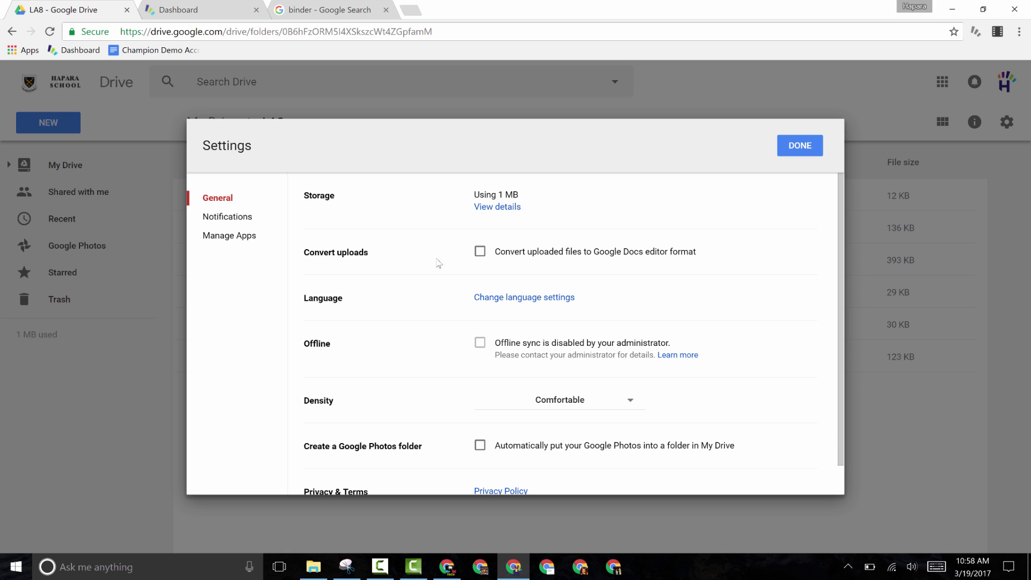
left_click(478, 253)
left_click(800, 147)
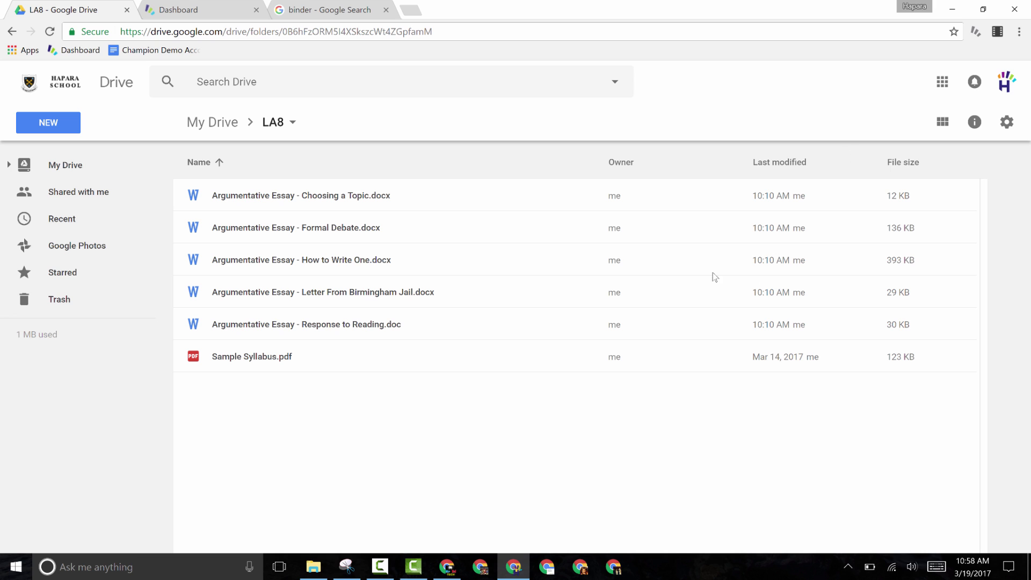
Step: Upload the seven Monster page documents and Text-to-Self Connections.docx into the LA8 folder
left_click(60, 125)
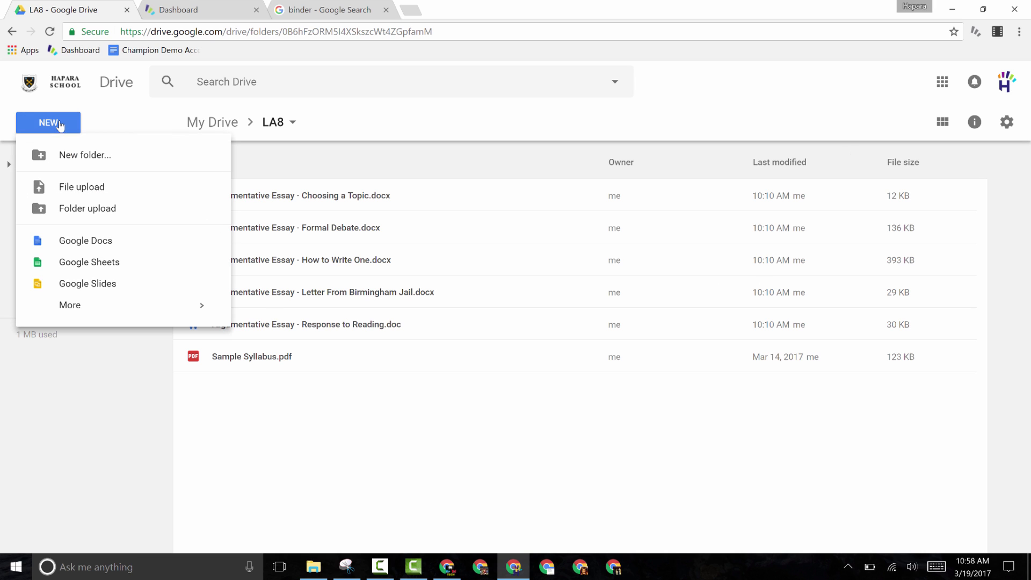
left_click(146, 192)
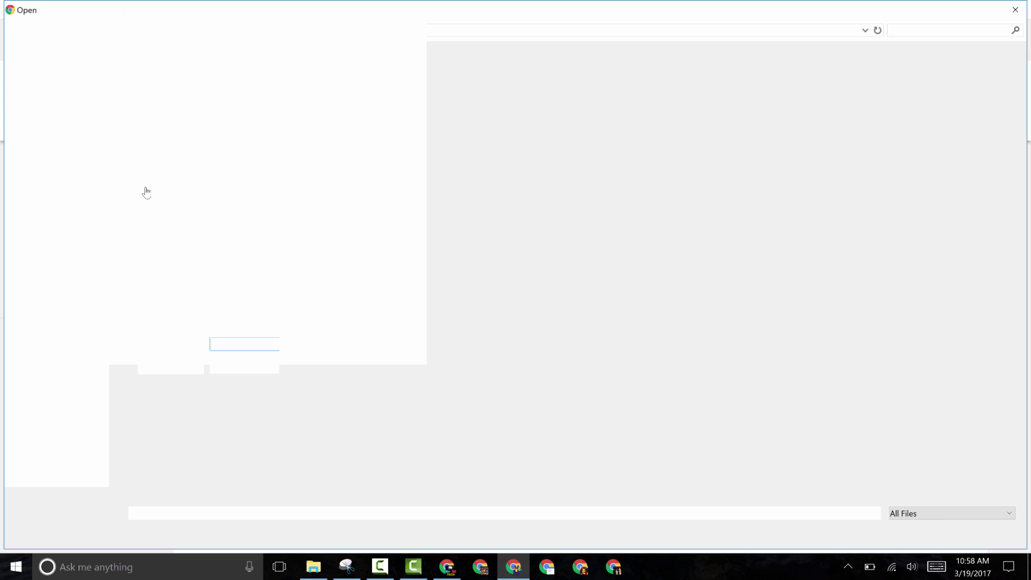
left_click_drag(566, 326, 188, 162)
left_click(912, 532)
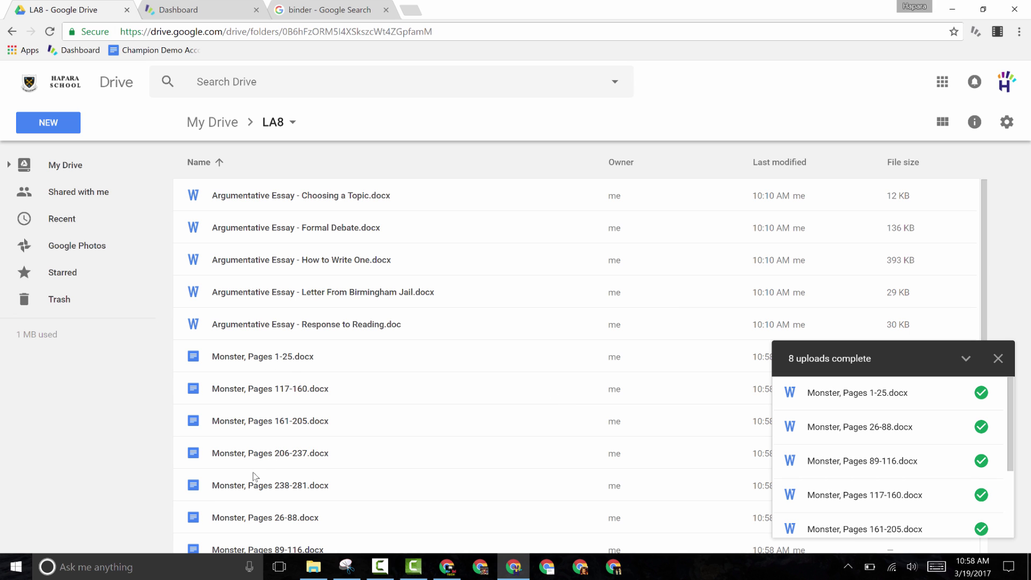
scroll(293, 386, "down", 2)
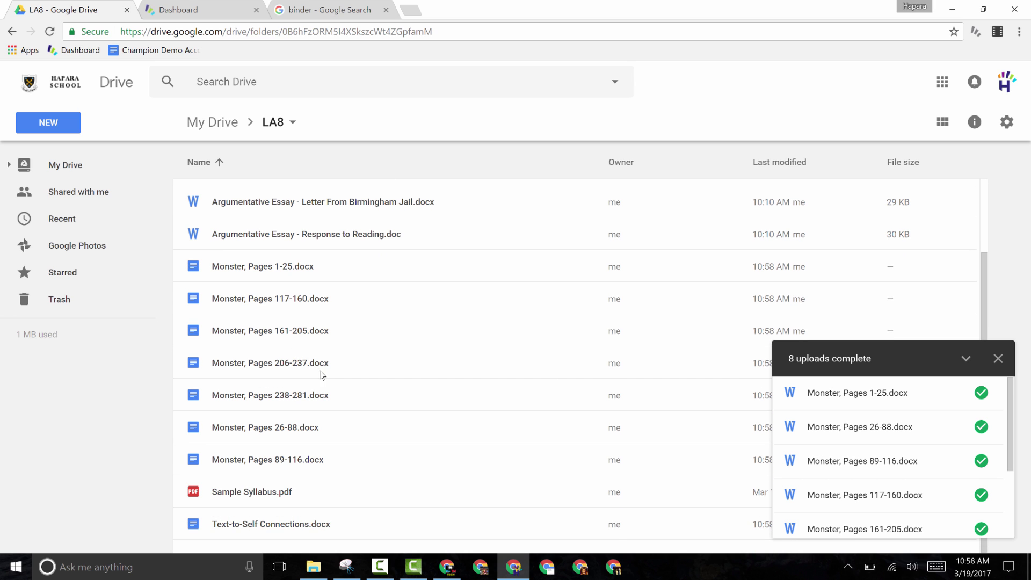
scroll(321, 374, "up", 1)
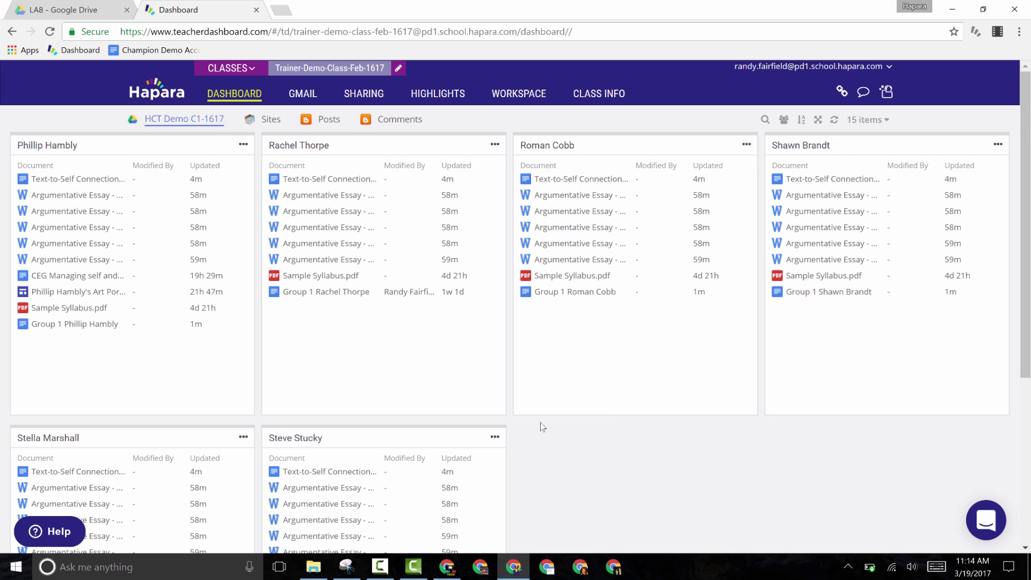
Step: From the Hapara class dashboard, open the first student's art portfolio site and the CEG Managing self and Participation document
left_click(366, 97)
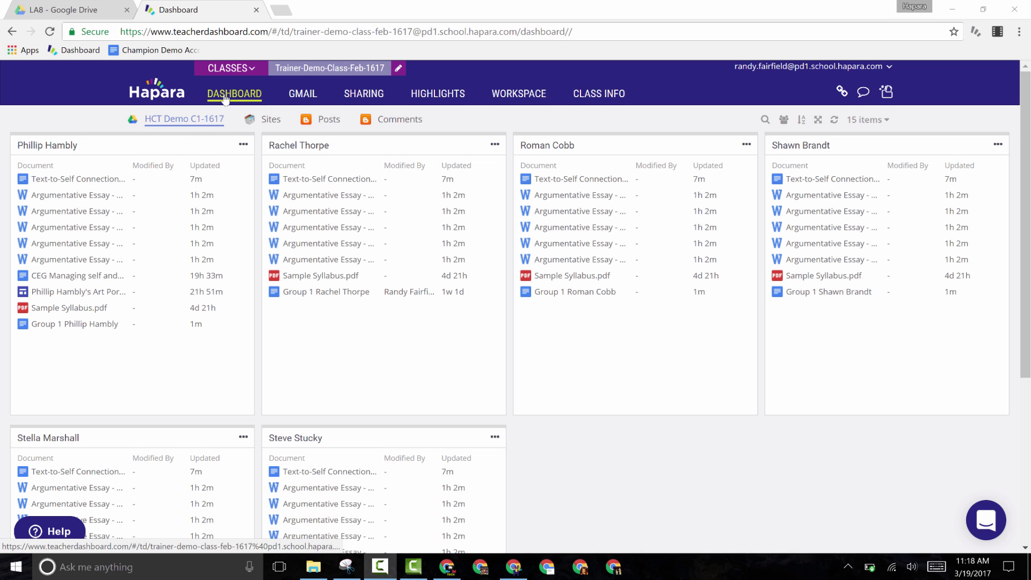
left_click(81, 294)
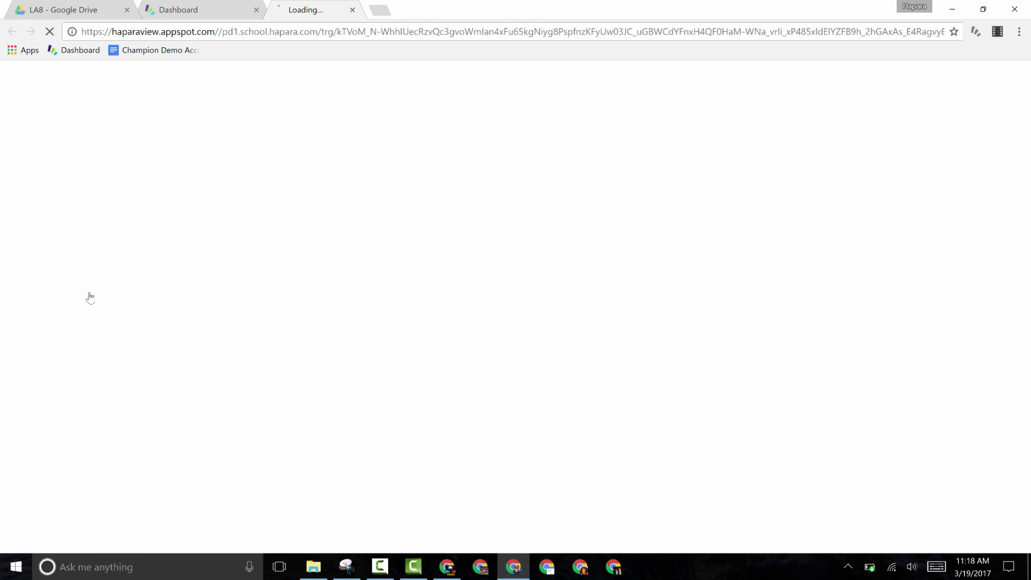
left_click(198, 12)
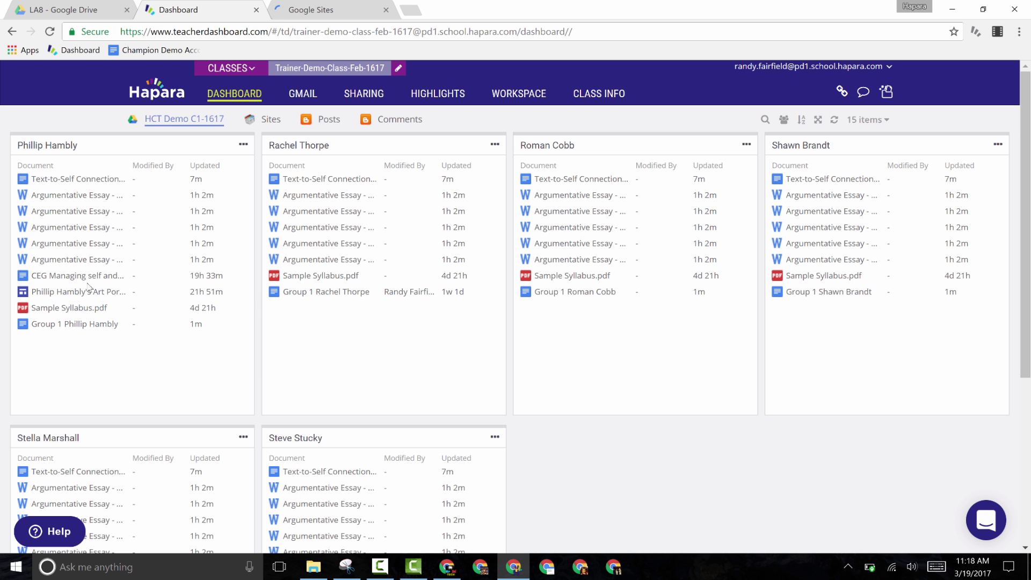
left_click(92, 284)
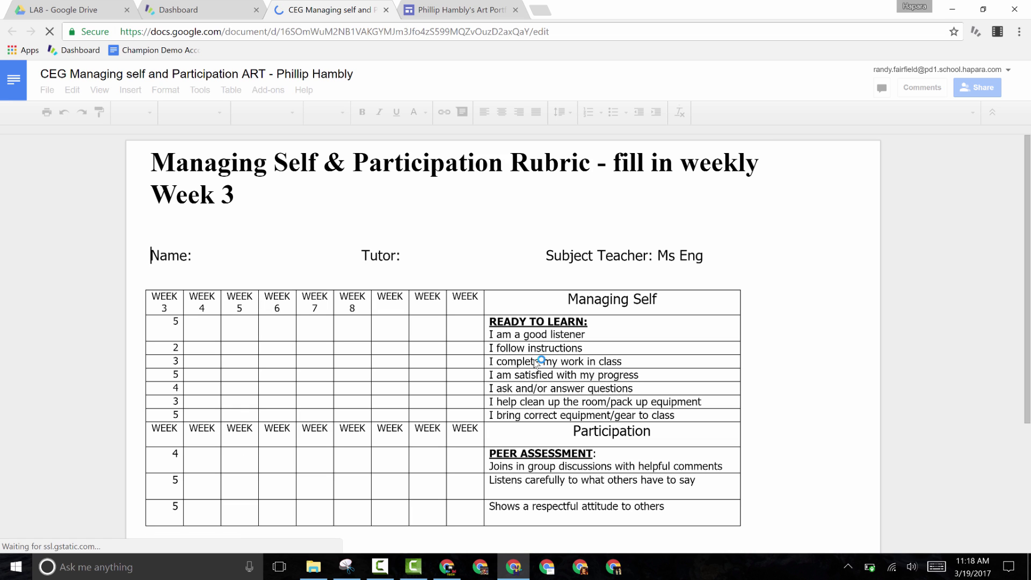
left_click(477, 11)
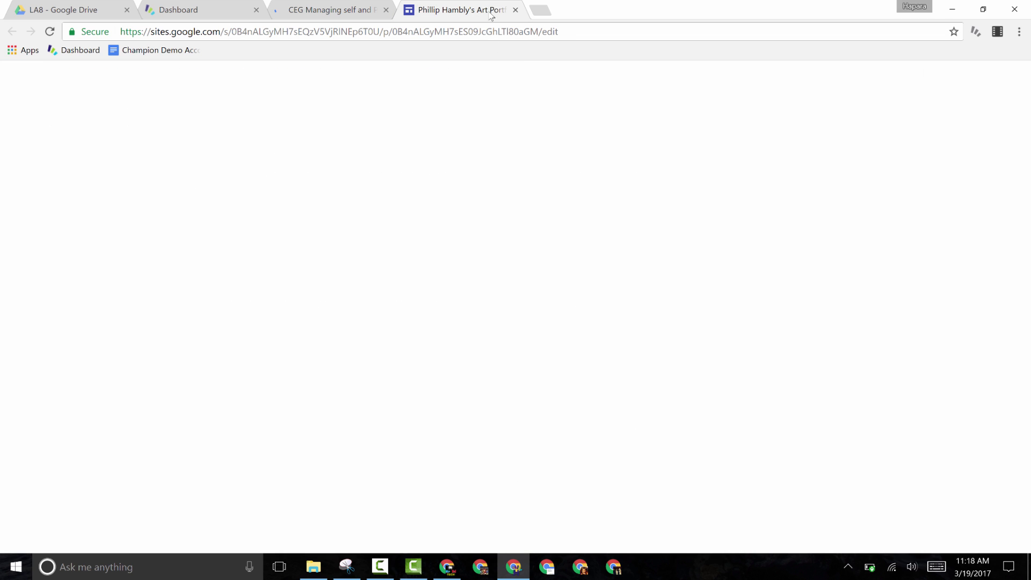
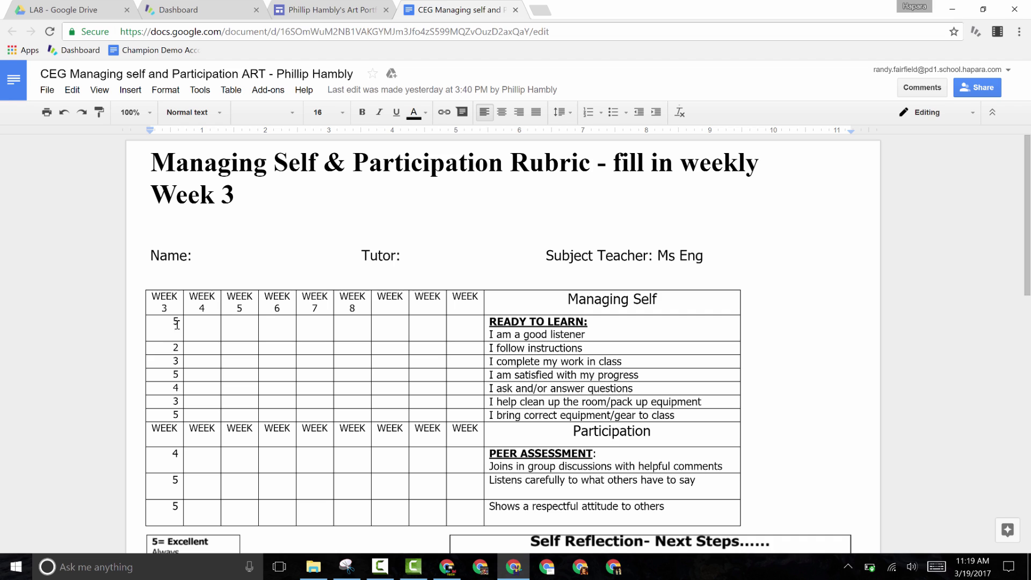
Step: Clear the Week 3 score for "I am a good listener" in the rubric and enter the comment text "Great" on that cell
double_click(176, 324)
key("BackSpace")
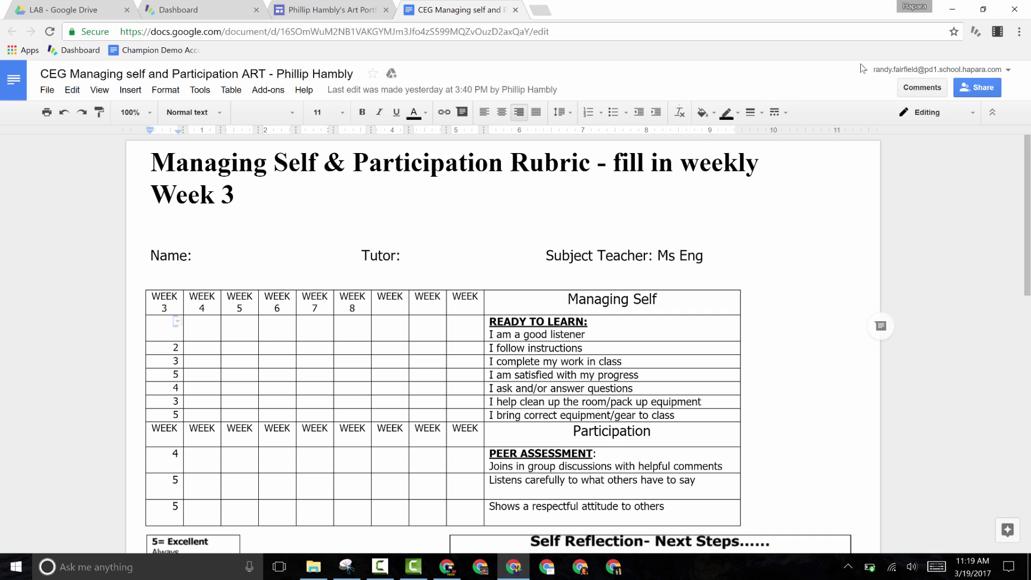
left_click(926, 87)
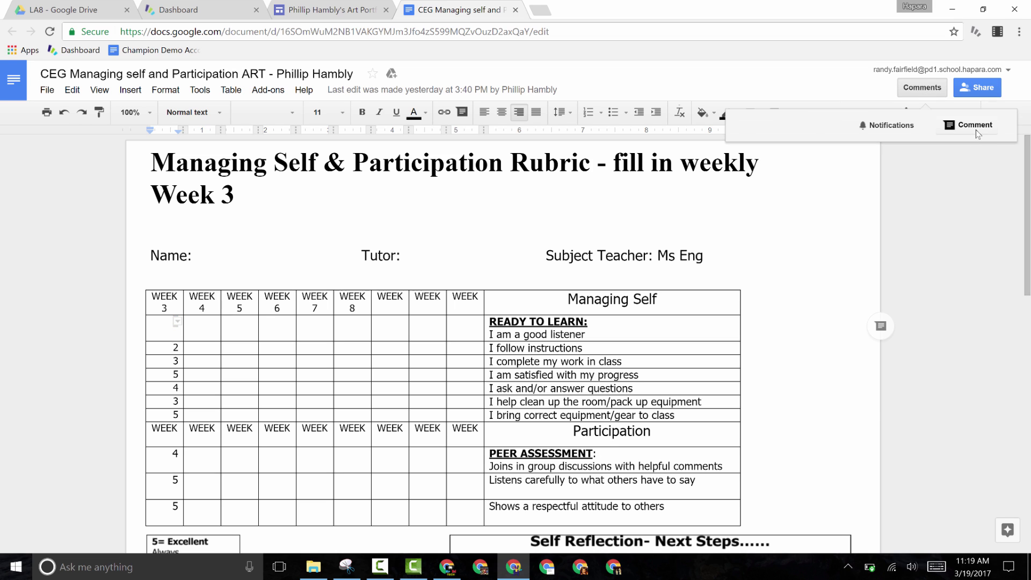
key("ctrl+alt+m")
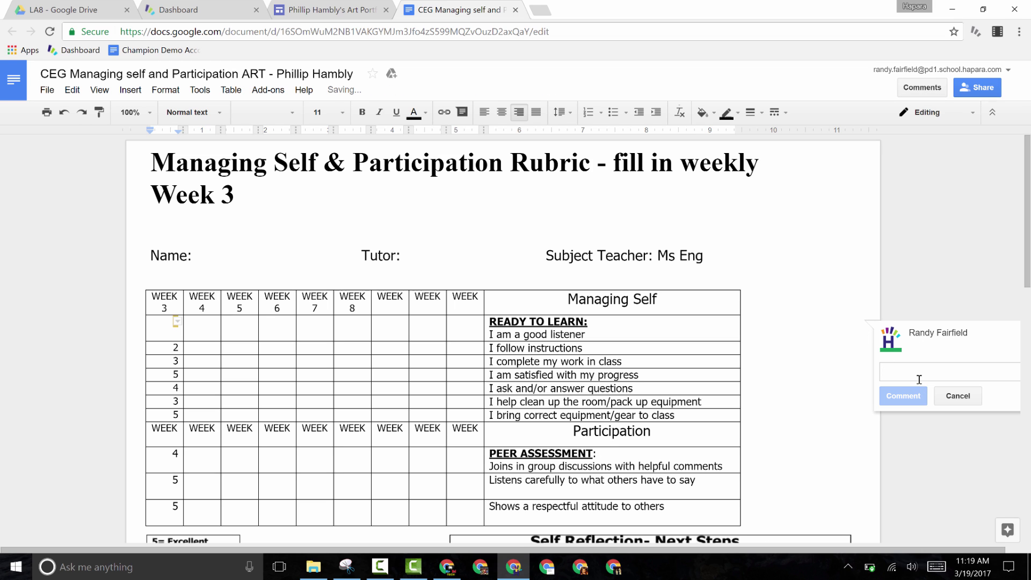
type("Great")
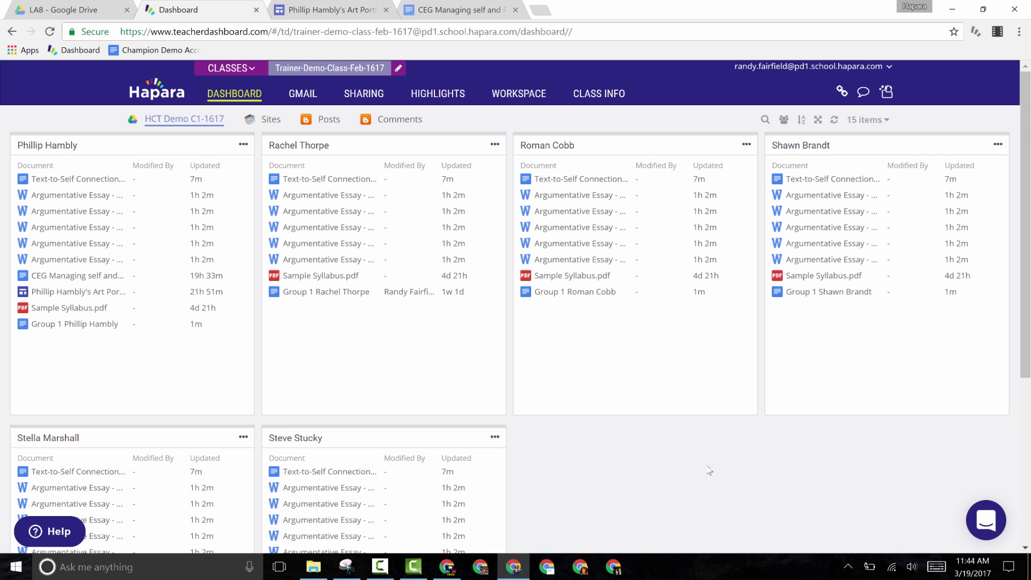
Step: Start a Smart Share from the Hapara dashboard and add Monster, Pages 161-205.docx from the LA8 folder in Google Drive
left_click(880, 119)
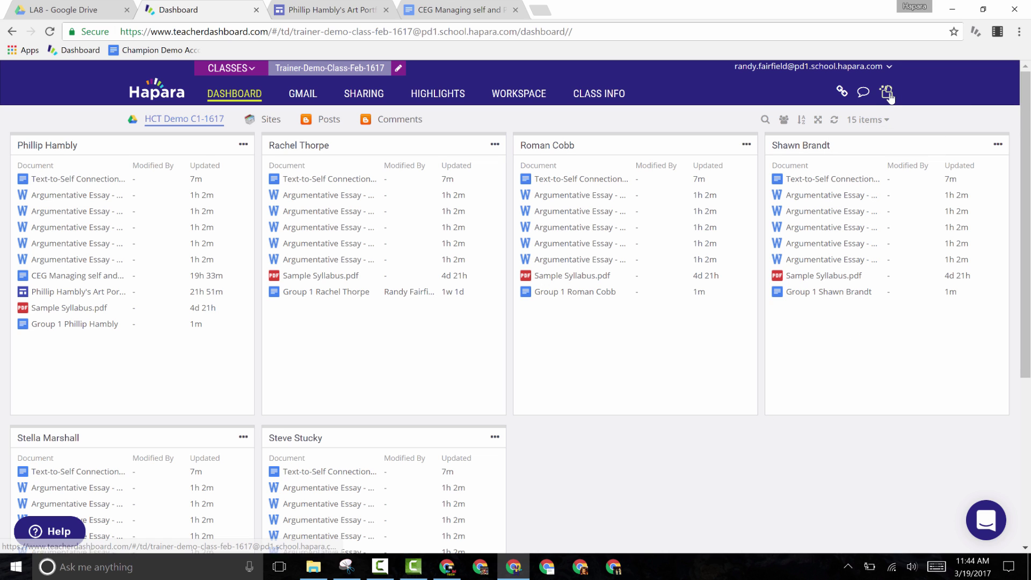
left_click(888, 91)
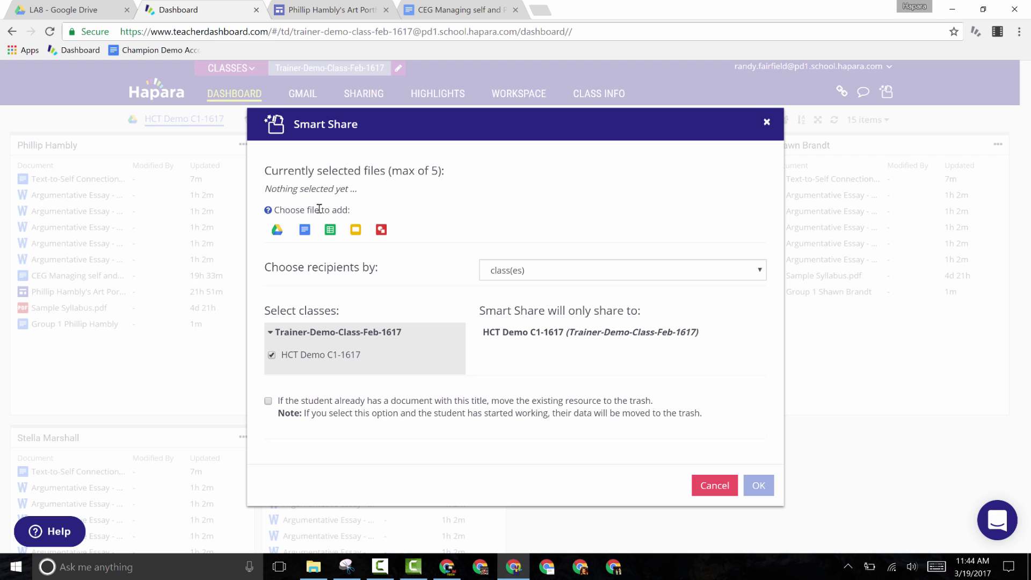
left_click(278, 231)
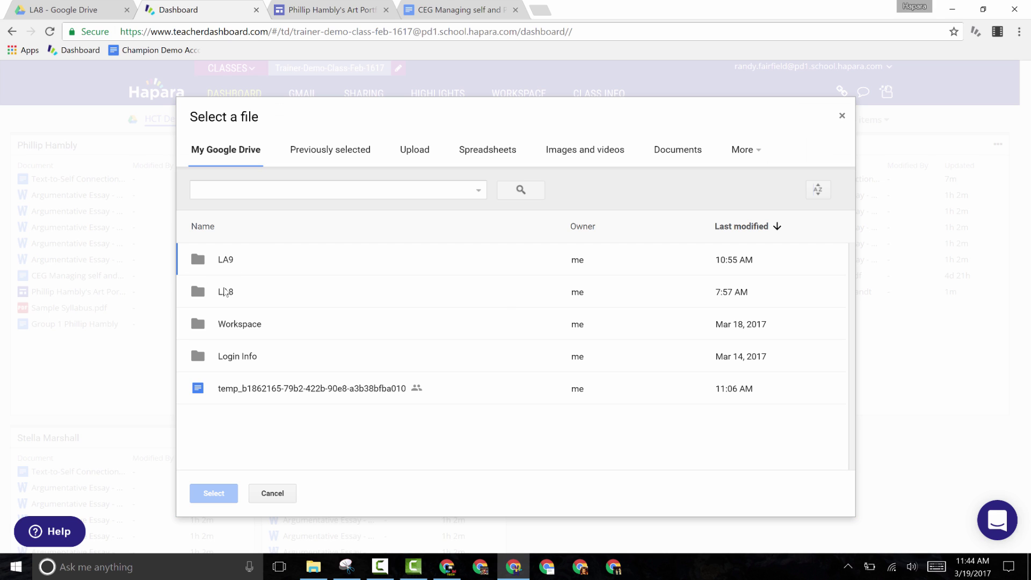
double_click(226, 260)
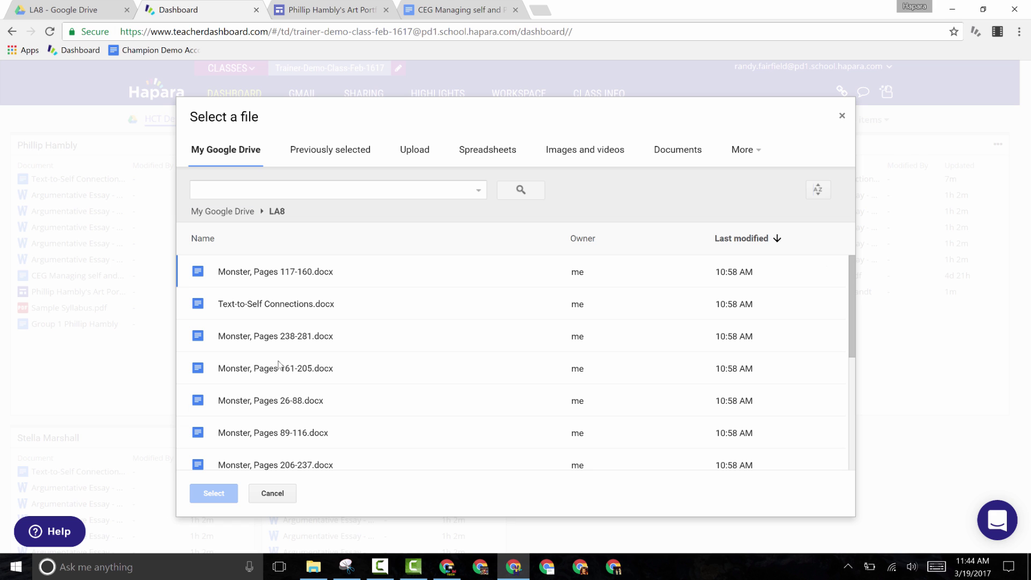
left_click(282, 377)
left_click(237, 495)
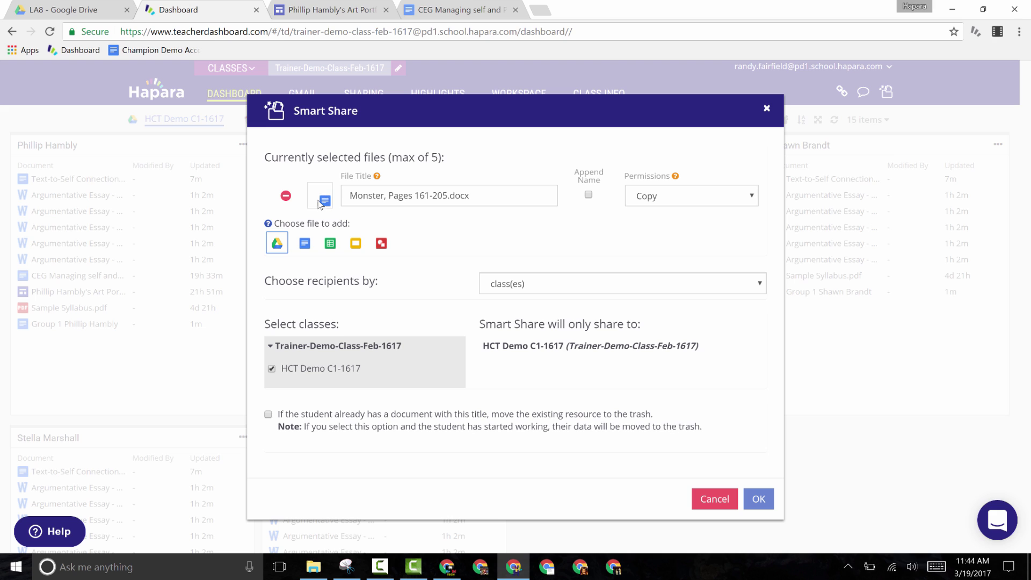
Step: Keep the Copy permission and recipients by class, and send the Smart Share to HCT Demo C1-1617
left_click(727, 198)
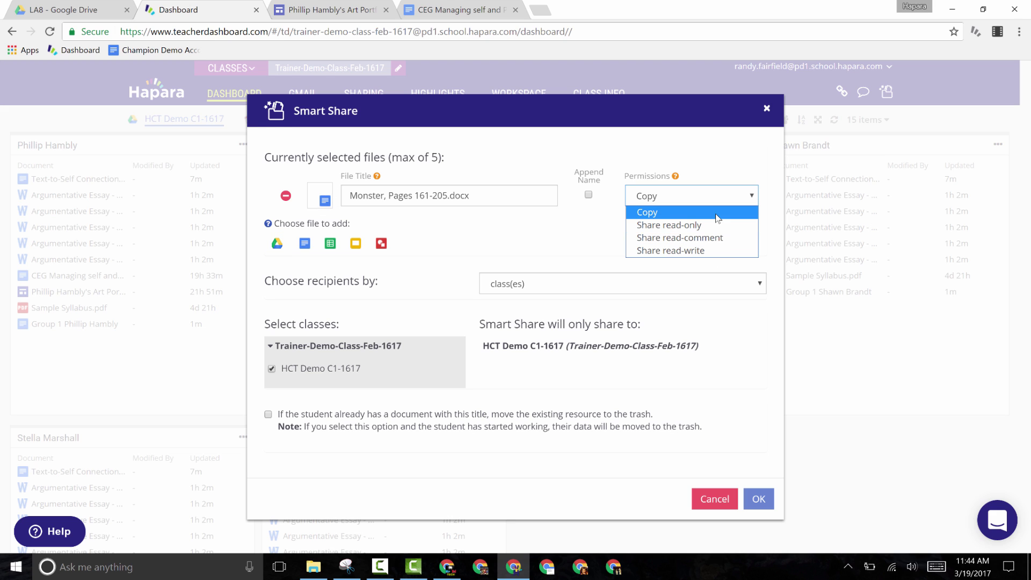
left_click(656, 216)
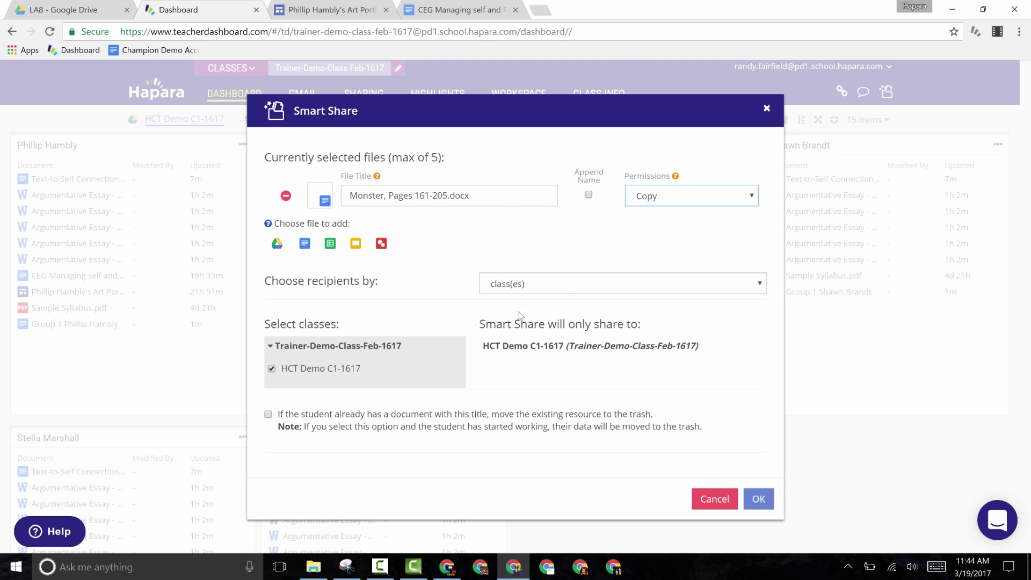
left_click(561, 291)
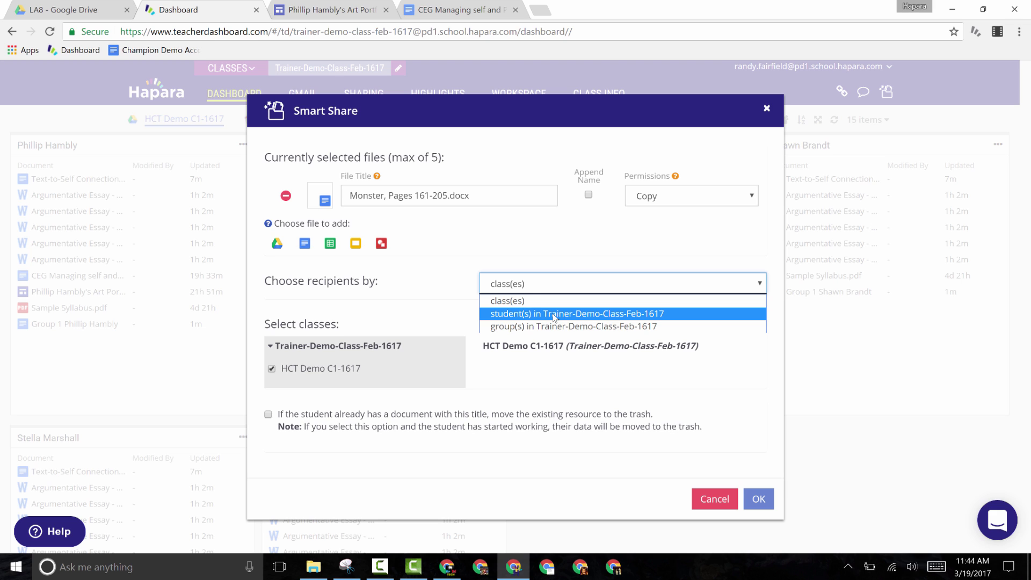
left_click(440, 286)
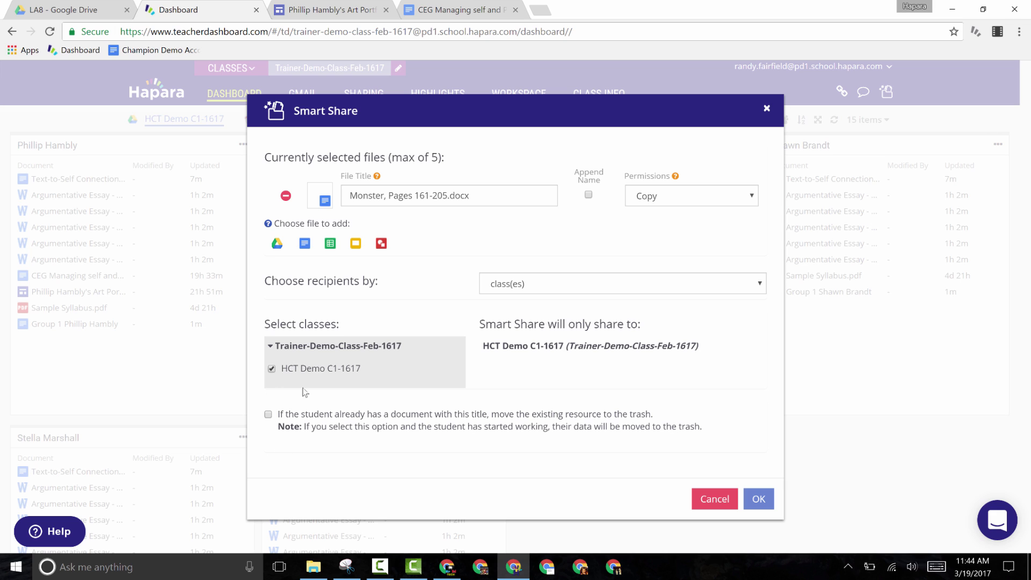
left_click(757, 499)
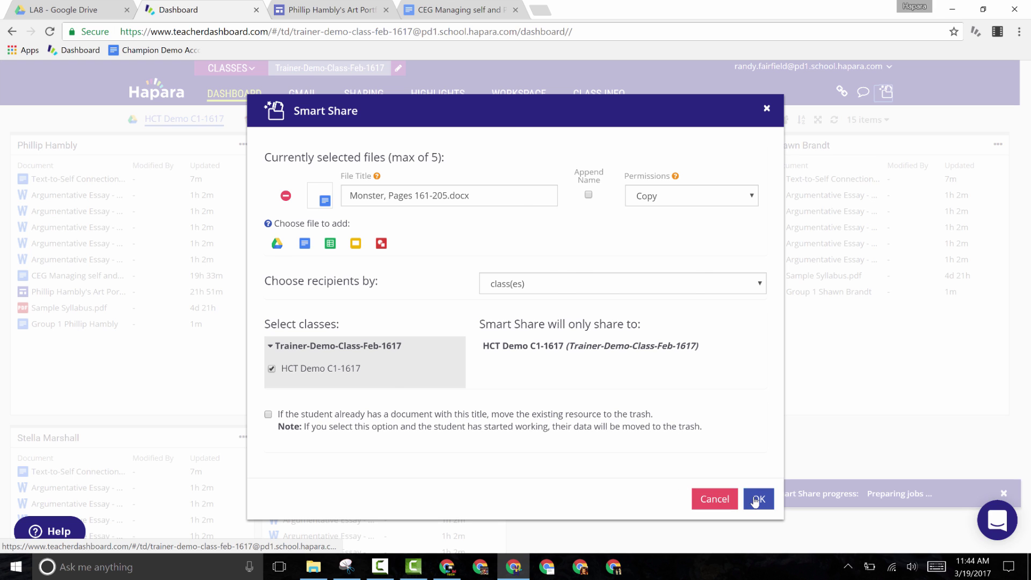